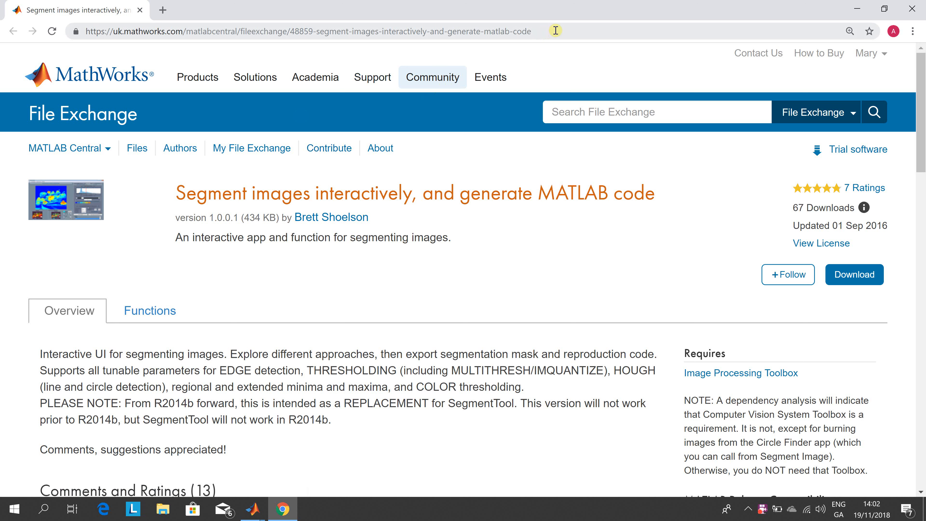
Review the File Exchange page for "Segment images interactively, and generate MATLAB code" and its download option, and close the browser.
drag(175, 193, 774, 201)
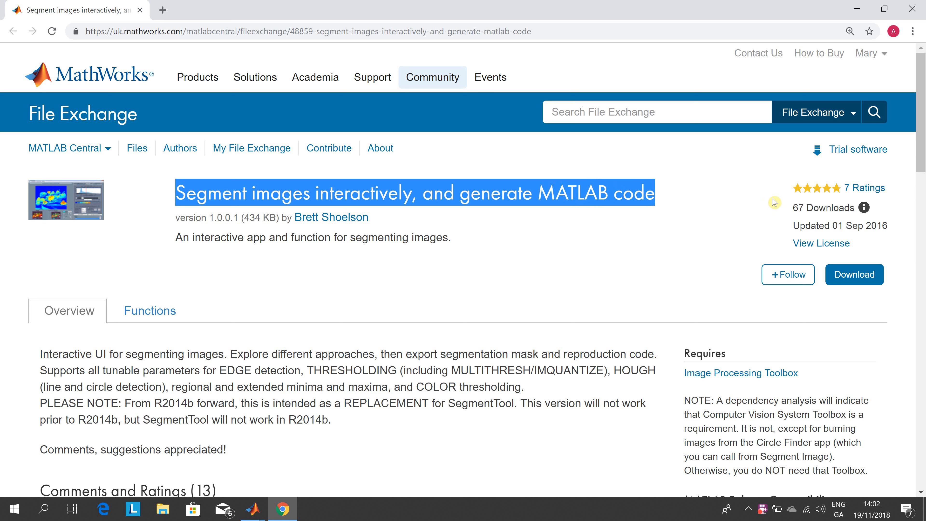
click(848, 286)
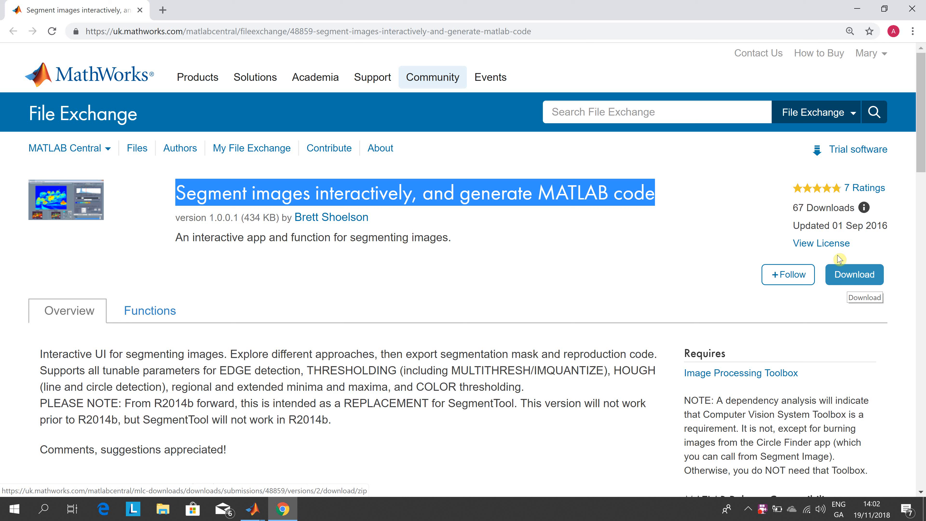
click(916, 8)
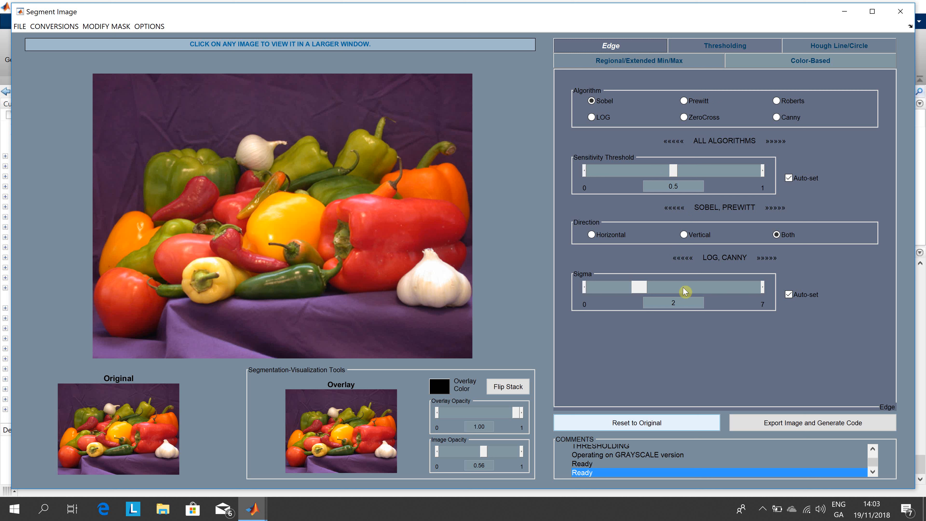
Detect edges in the peppers image with Roberts at a sensitivity threshold of 0.023, and with Sobel at a threshold of 0.125.
mouse_move(687, 290)
click(778, 103)
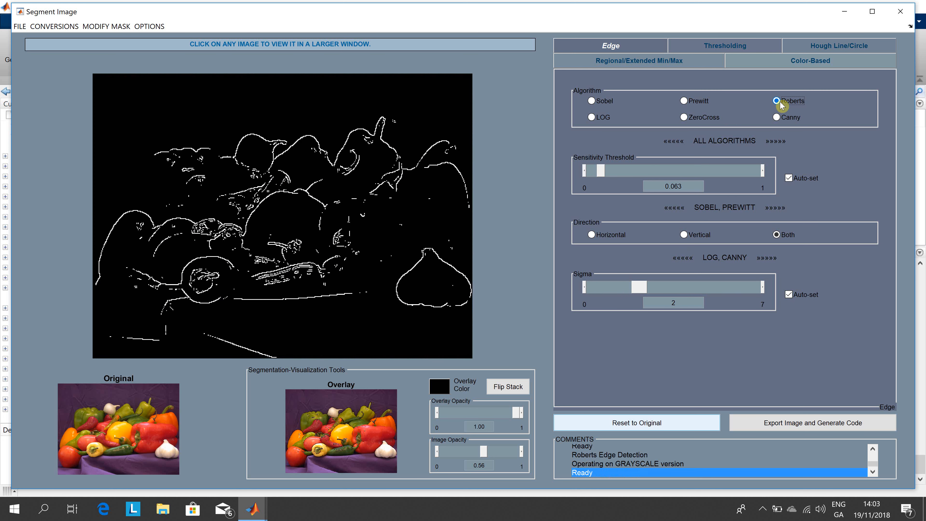
click(601, 173)
mouse_move(603, 178)
mouse_down()
mouse_move(635, 174)
mouse_move(596, 174)
mouse_up()
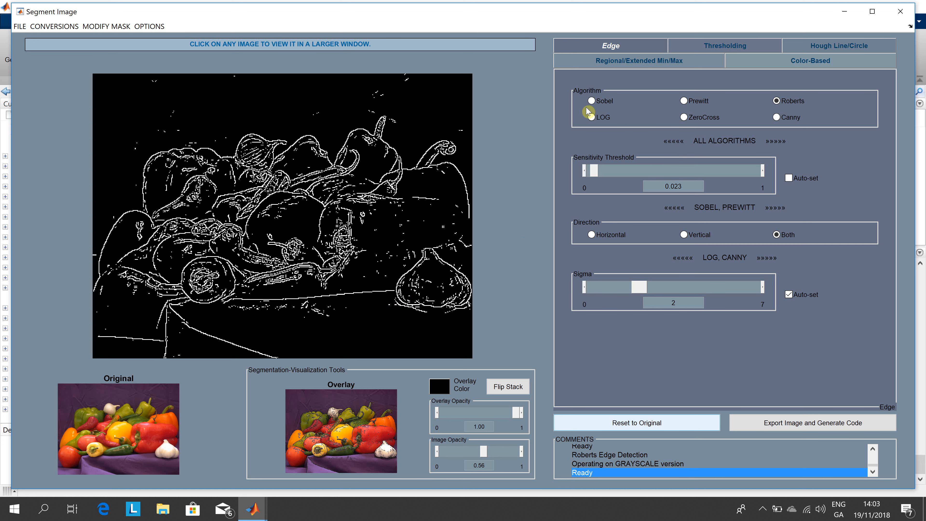
click(591, 101)
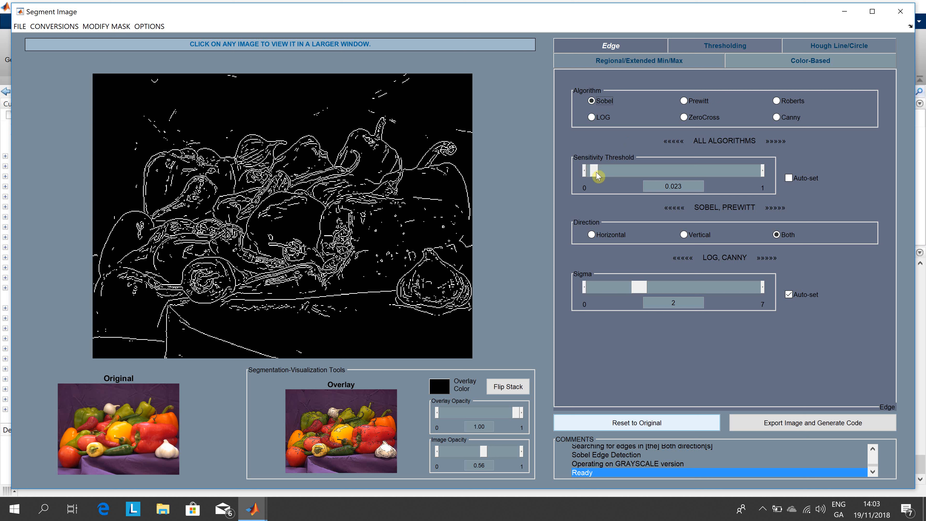
mouse_move(594, 171)
mouse_down()
mouse_move(621, 178)
mouse_move(611, 175)
mouse_up()
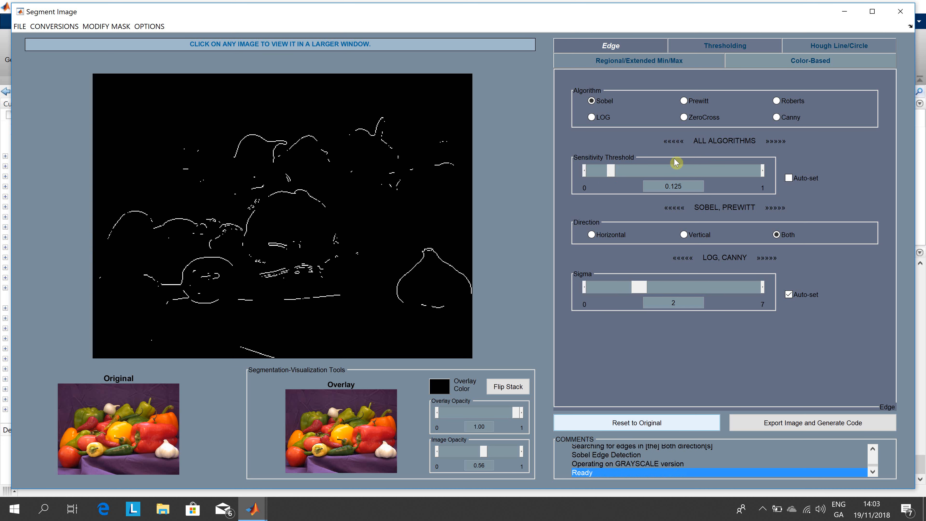
Apply Canny edge detection with a sensitivity threshold of 0.313, and reset the result to the original image.
click(776, 117)
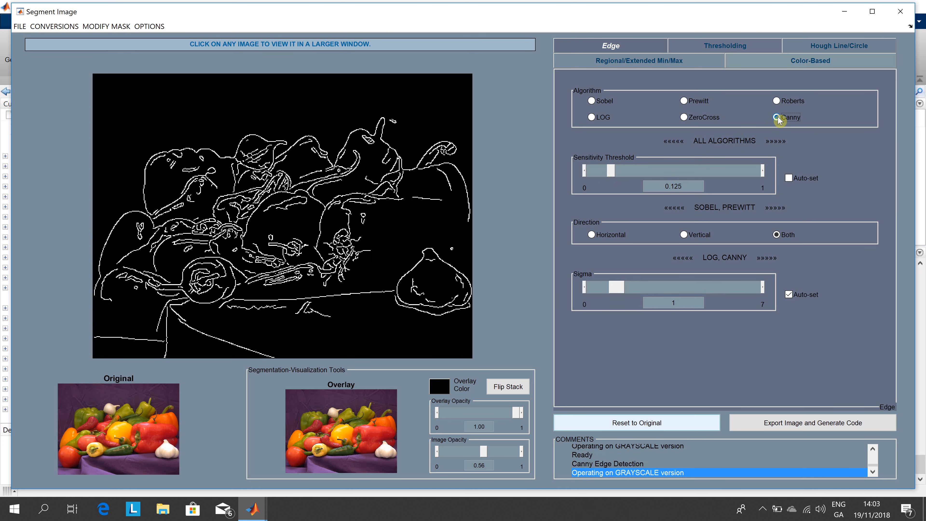
drag(611, 171, 619, 176)
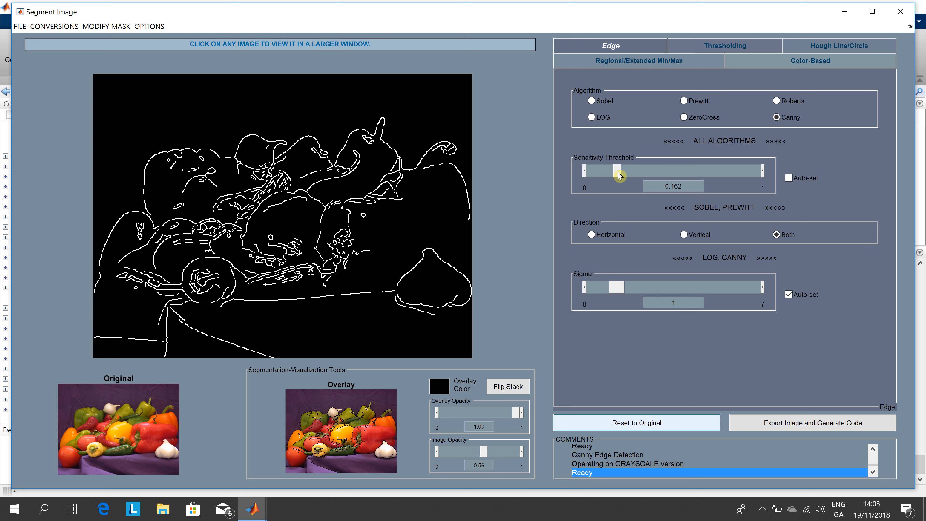
drag(619, 176, 643, 174)
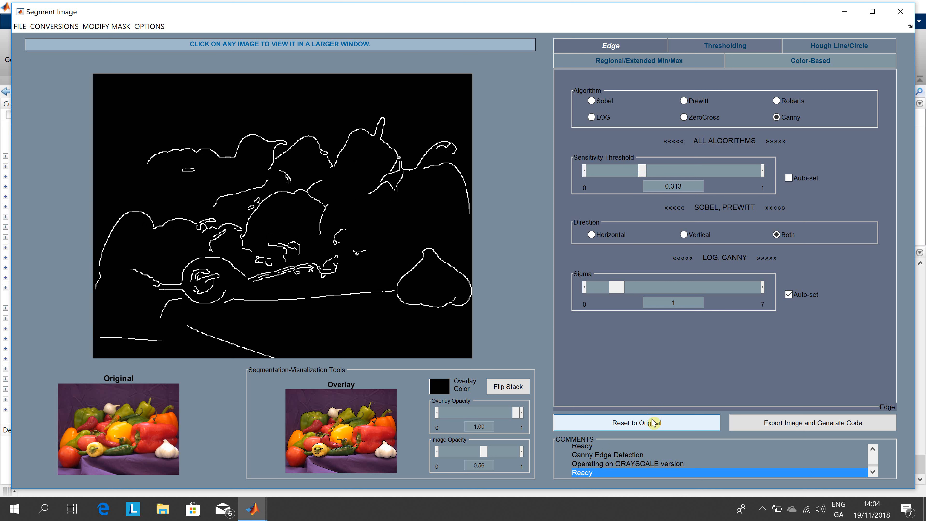
click(650, 428)
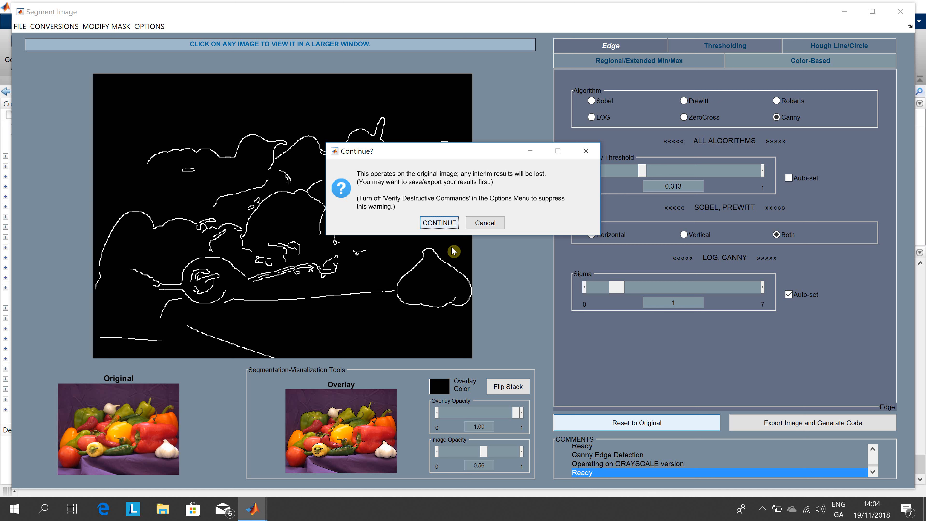
click(441, 217)
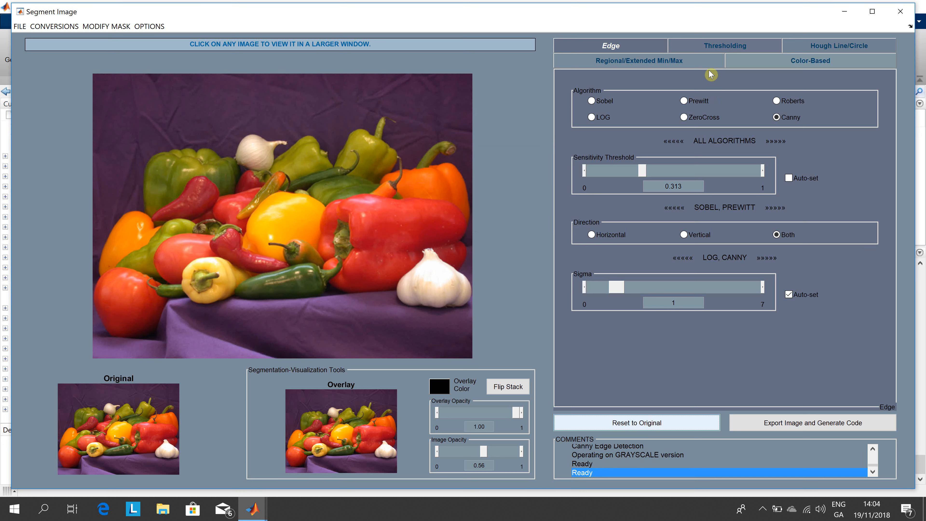
Apply global thresholding at 0.32 on the histogram, and reset the threshold to the automatic value of 0.40.
click(714, 51)
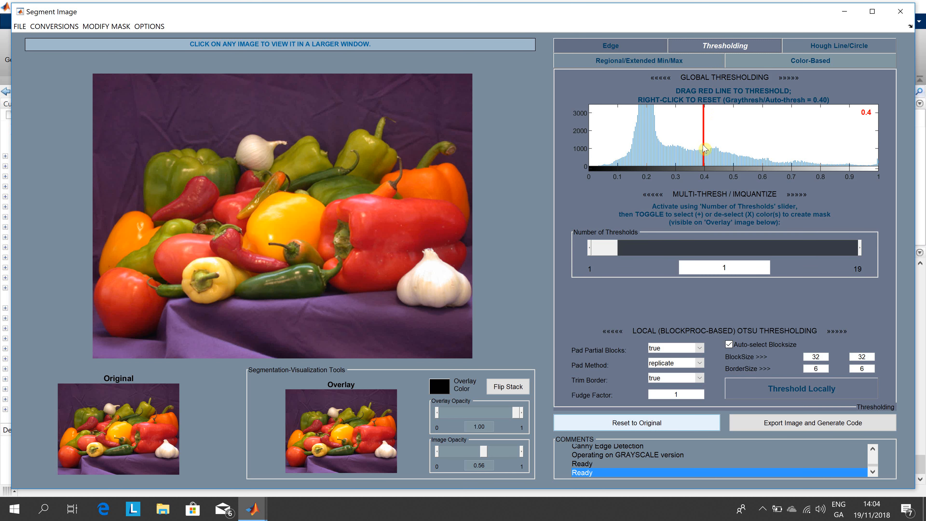
drag(703, 146, 679, 147)
drag(704, 160, 684, 163)
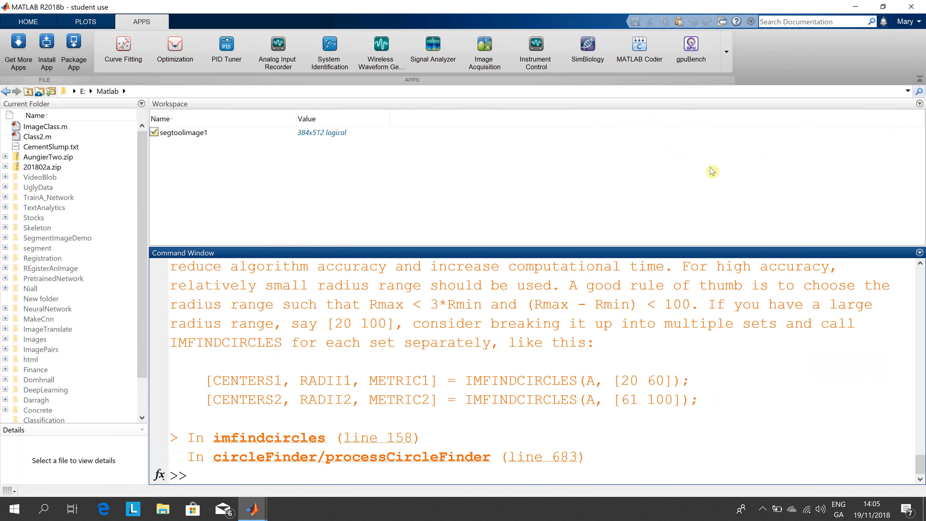
key(alt+Tab)
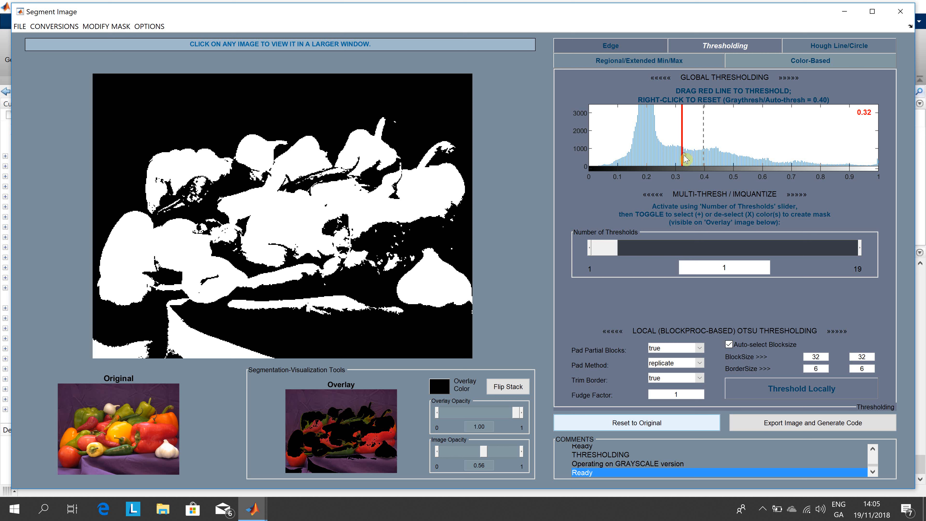
key(alt+Tab)
key(alt+Tab)
right_click(701, 156)
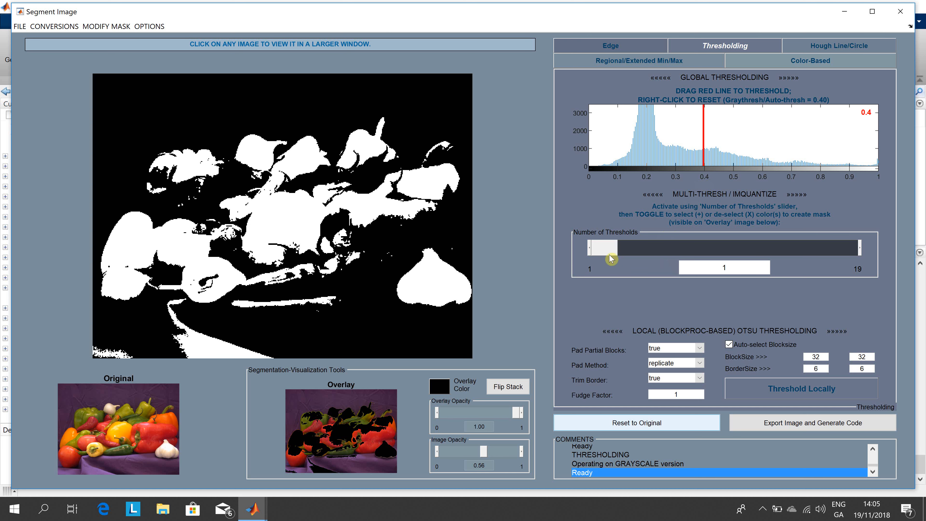
Segment the image by multi-thresholding with 5 thresholds, and reset the result to the original image.
drag(611, 251, 625, 252)
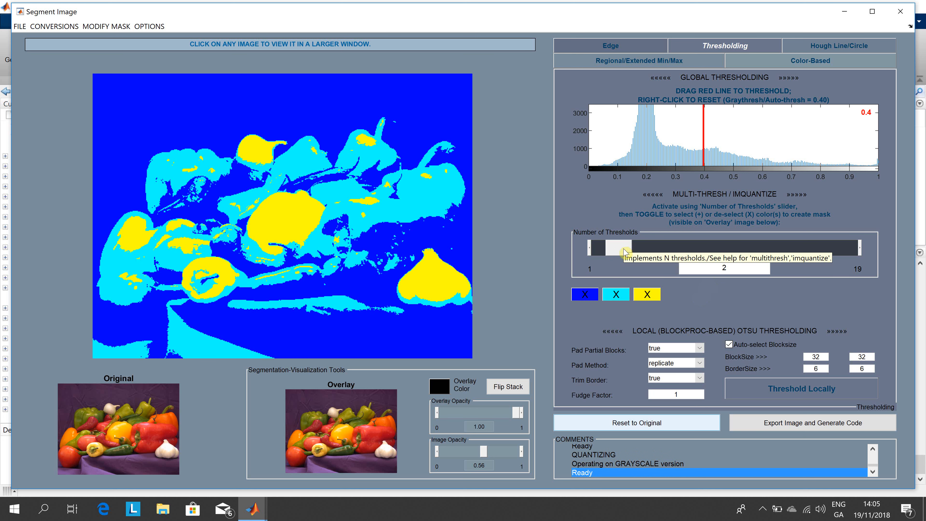
click(642, 250)
drag(642, 250, 662, 250)
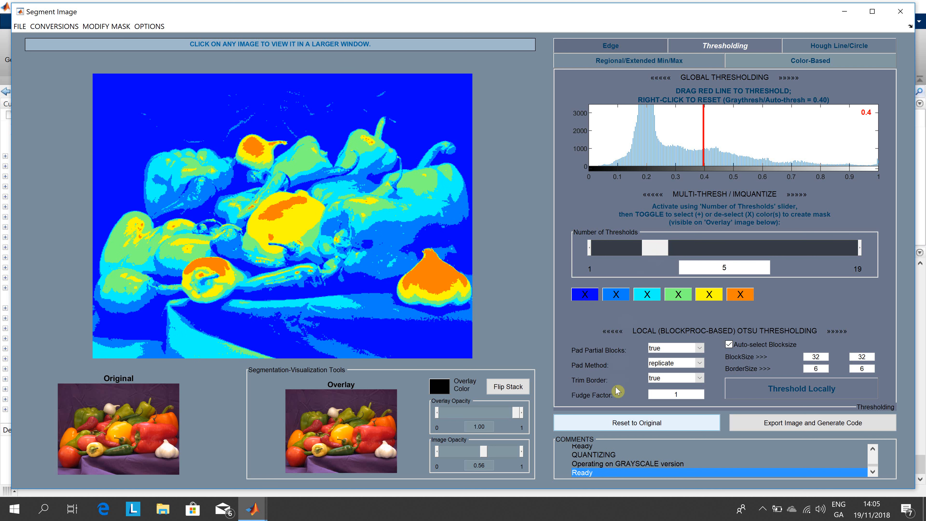
click(623, 424)
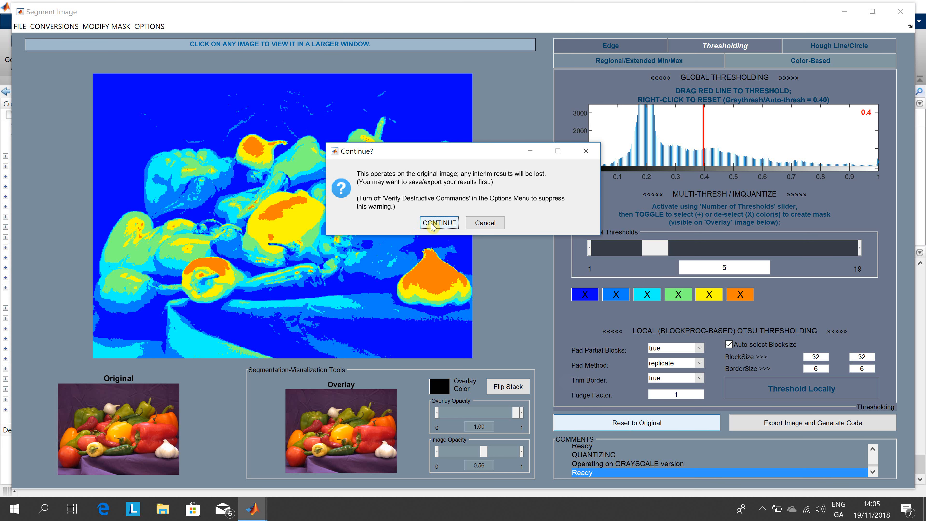
click(433, 226)
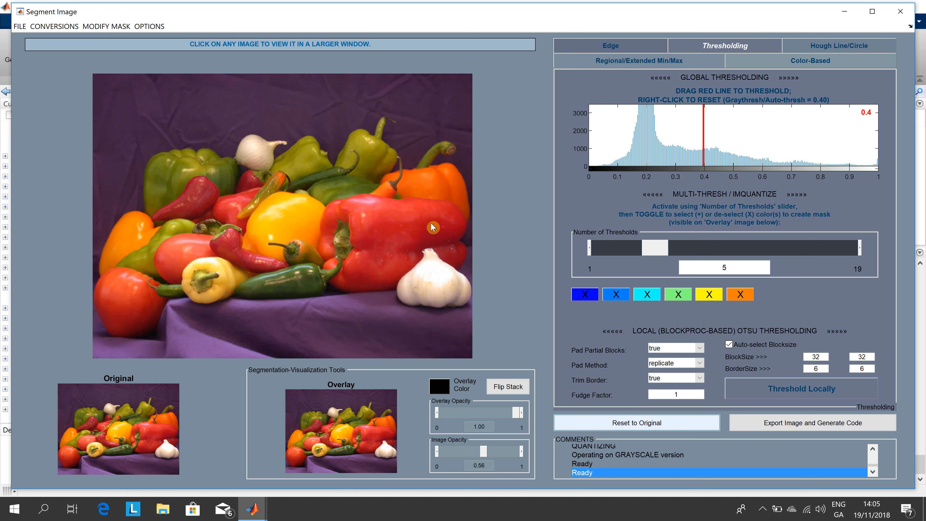
Launch the Circle Finder app from the Hough tools and set a minimum radius of 10 and a maximum radius of 80.
click(832, 46)
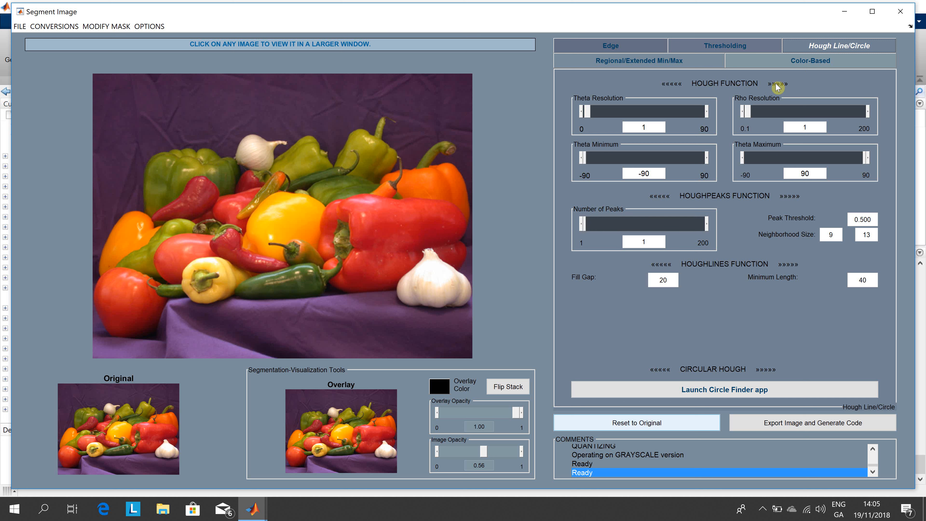
click(716, 395)
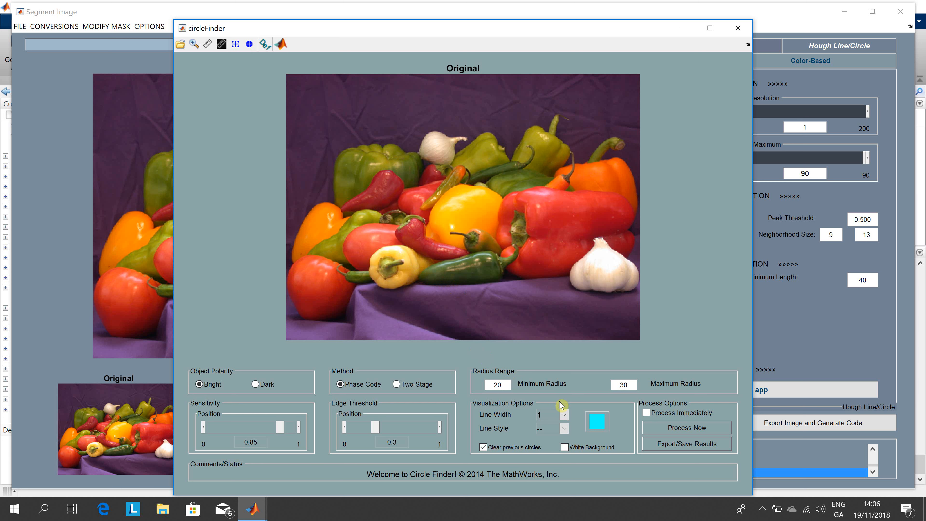
drag(506, 387, 486, 386)
text(10)
click(631, 383)
drag(614, 383, 613, 382)
text(80)
drag(649, 31, 634, 8)
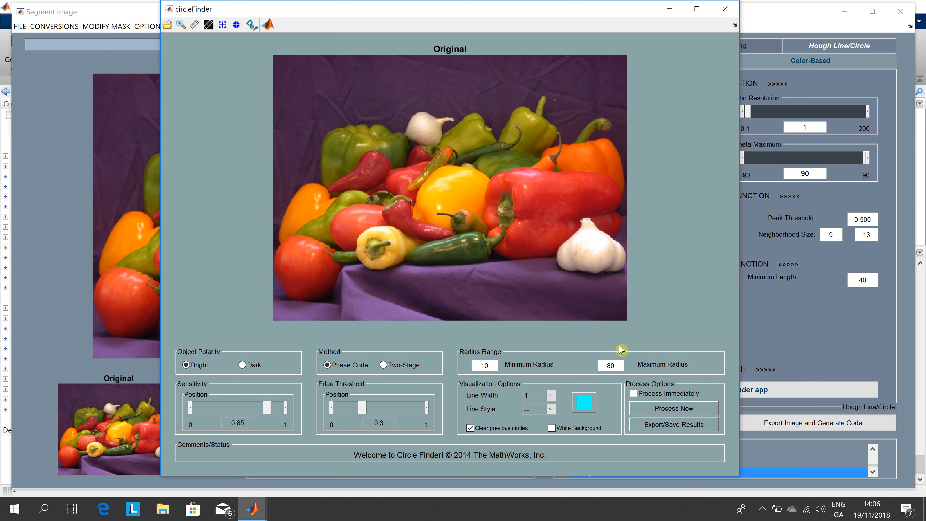
Run circle detection with the chosen radius range, close Circle Finder and reset to the original image.
click(674, 413)
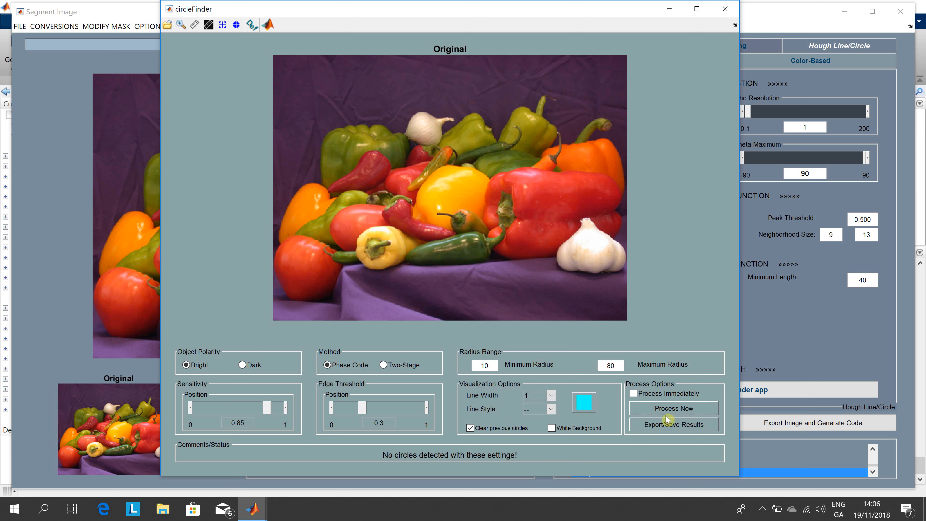
click(725, 9)
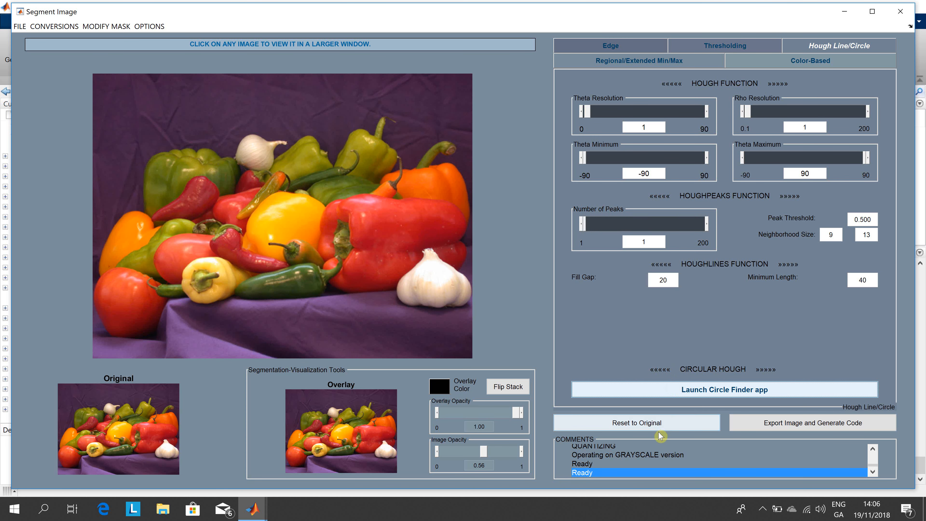
click(657, 423)
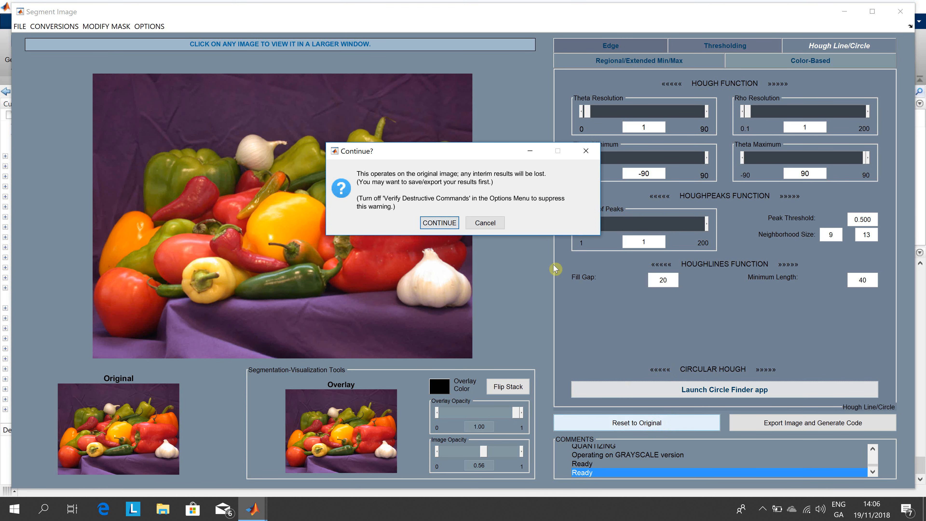
click(445, 223)
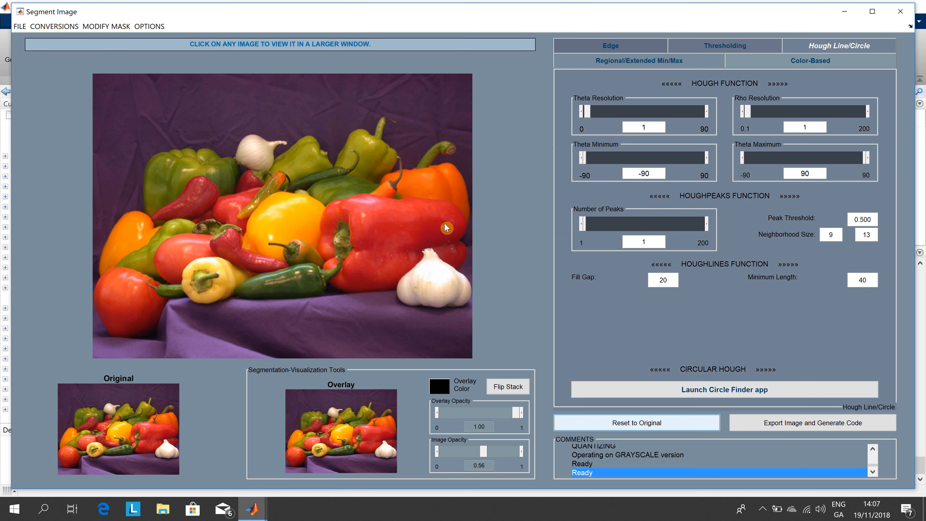
Apply extended minimum segmentation with a height threshold of 0.58, and reset the result to the original image.
click(639, 61)
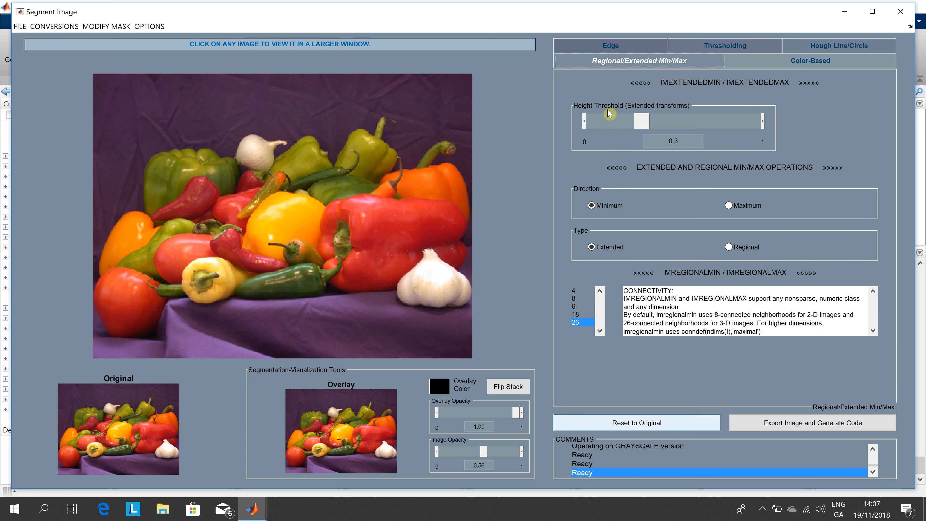
drag(642, 123, 668, 126)
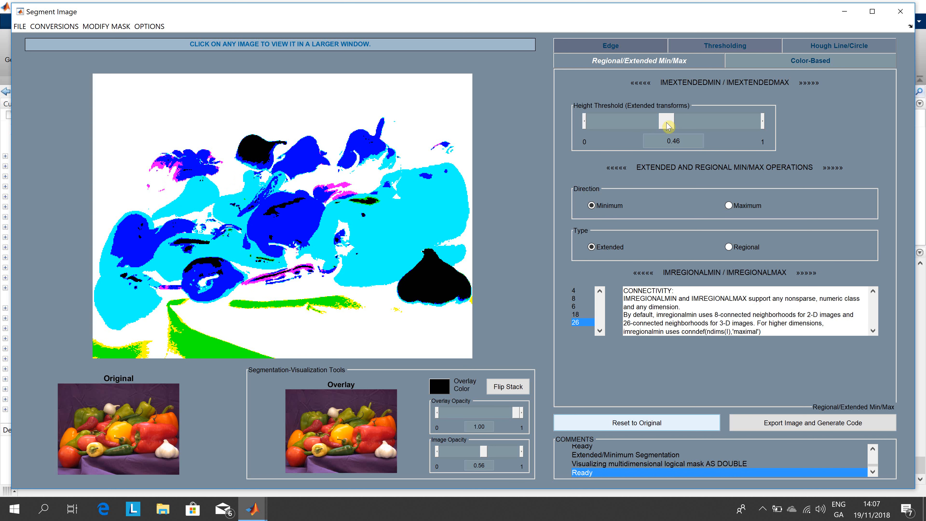
drag(666, 122, 687, 128)
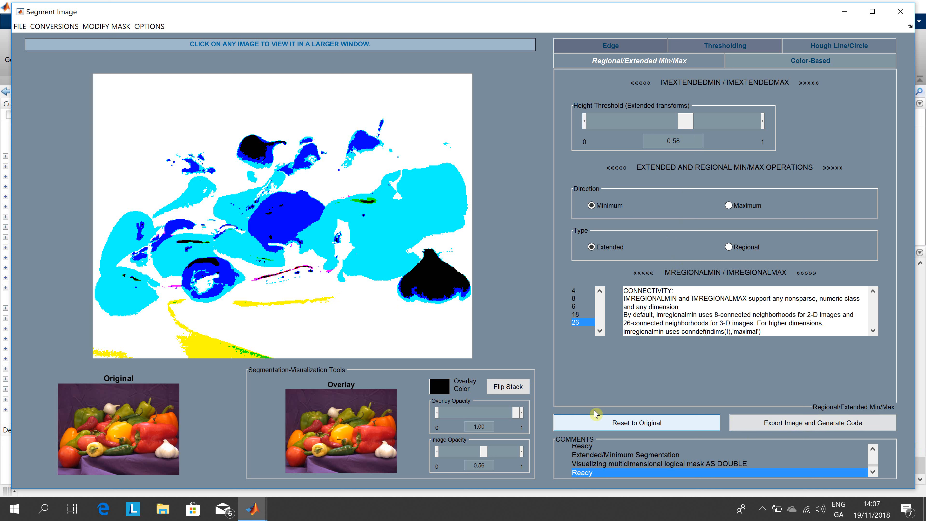
click(614, 423)
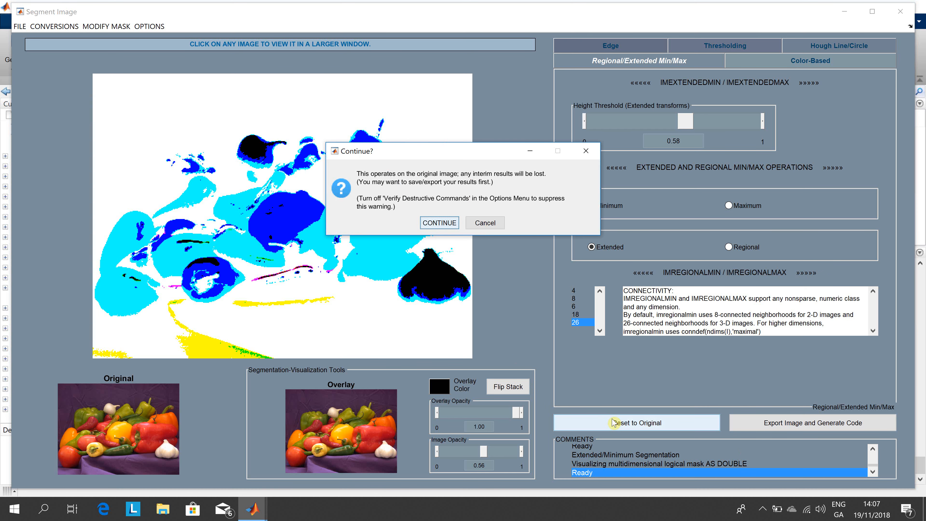
click(431, 222)
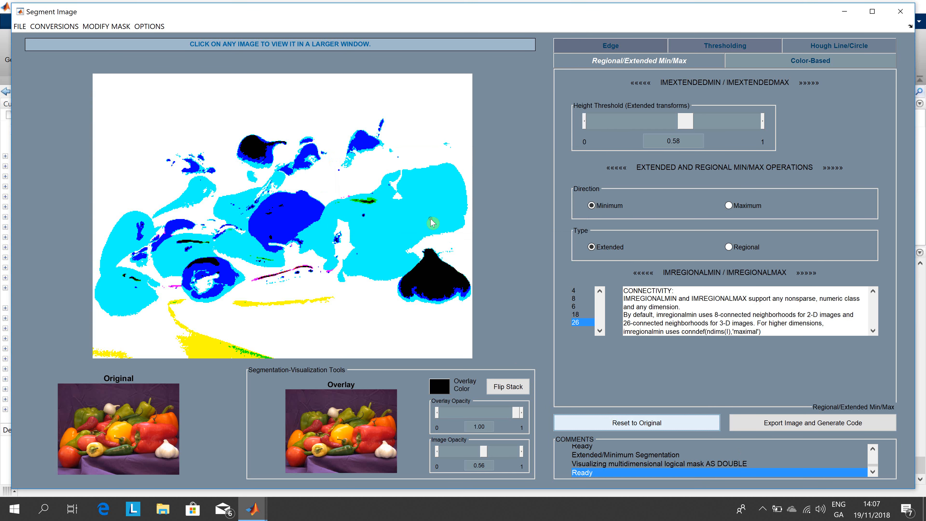
Compute color-based masks with the number of colors set to 8, and toggle mask 00 on and off.
click(771, 66)
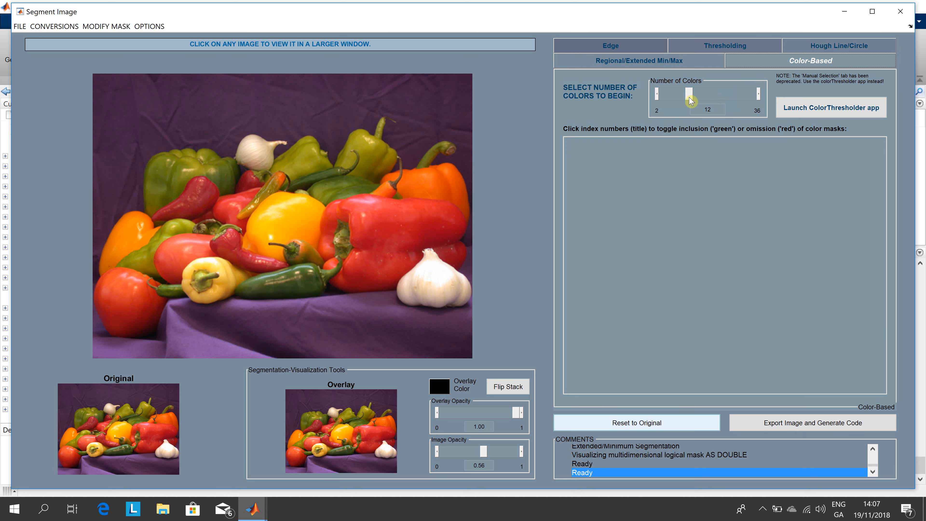
drag(689, 98, 677, 94)
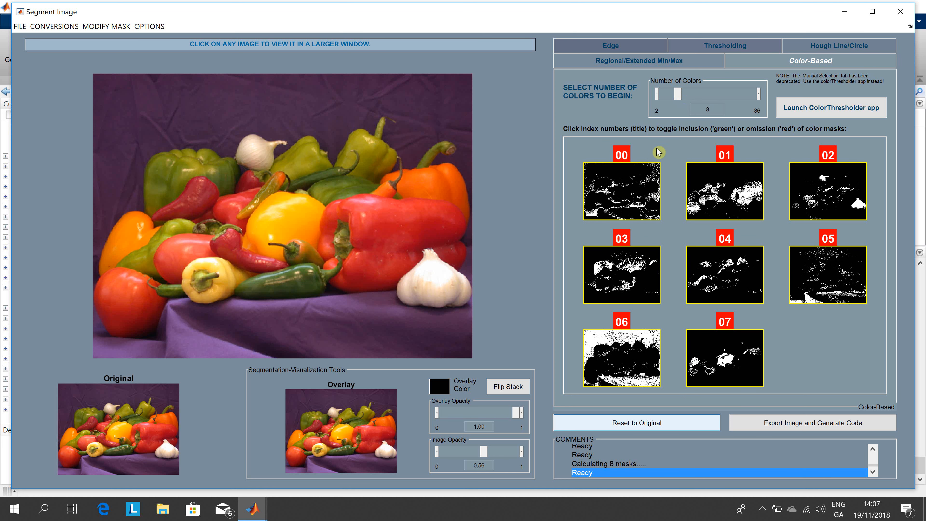
click(626, 159)
click(626, 159)
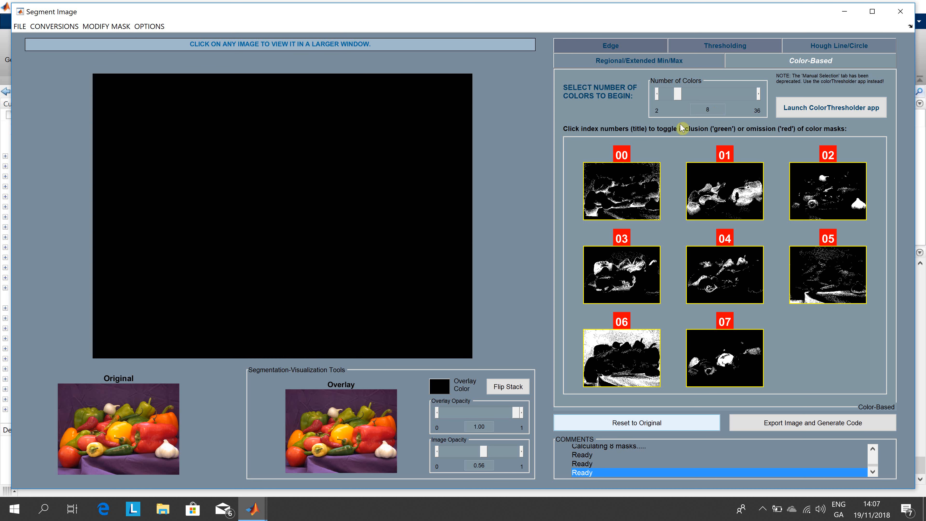
Include color mask 00 in the segmentation, and toggle mask 01 on and off.
click(621, 154)
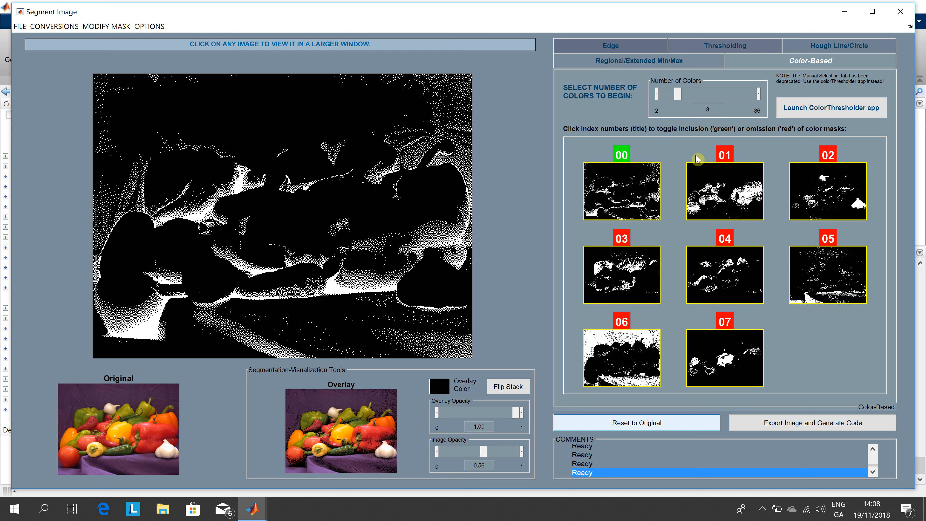
click(725, 159)
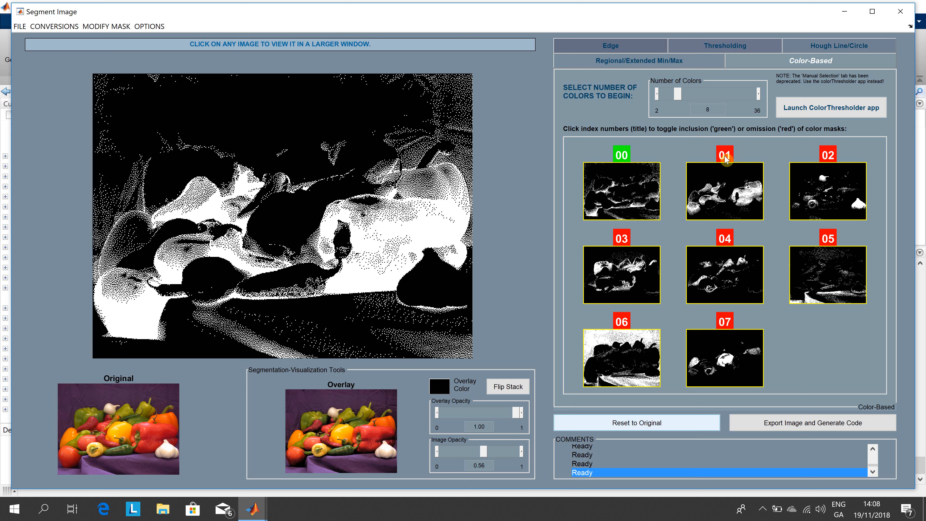
click(725, 158)
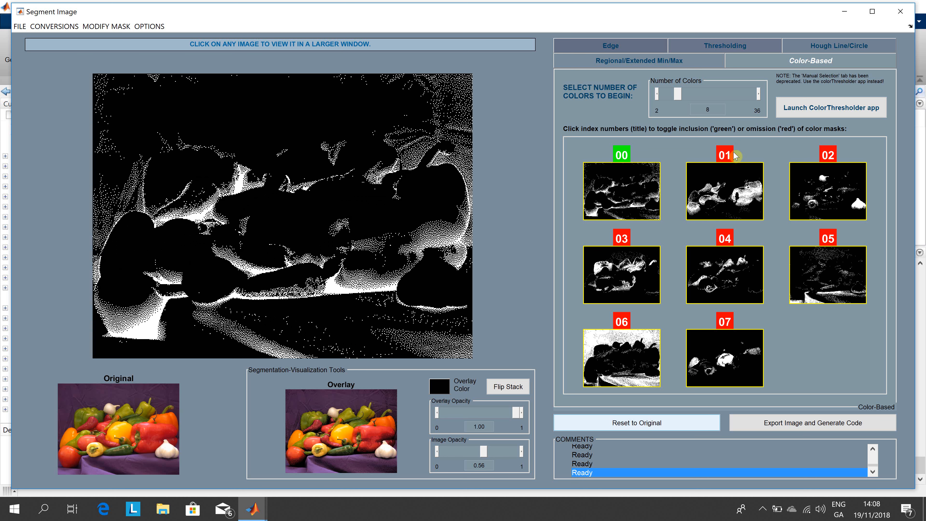
Launch the Color Thresholder in the RGB color space and raise the lower limits of red, green and blue to about 0.75.
click(828, 109)
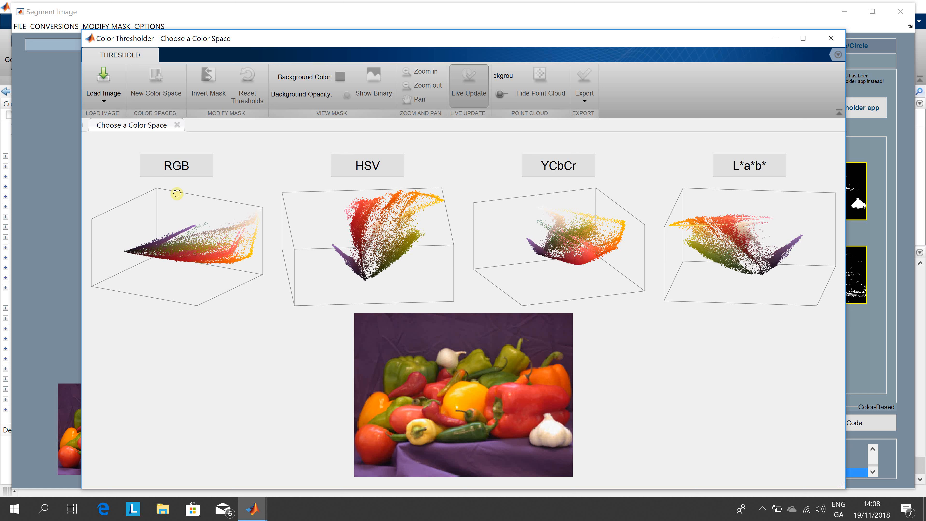
click(181, 172)
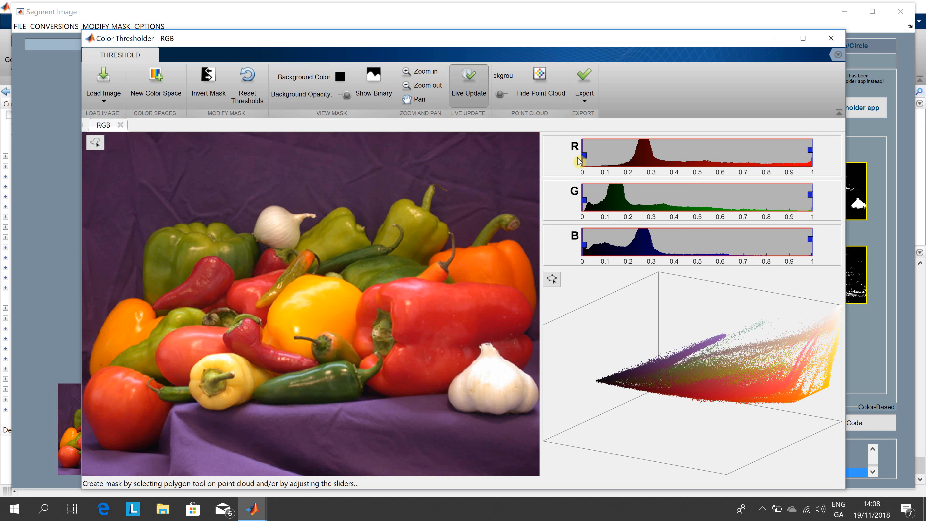
drag(661, 160, 759, 165)
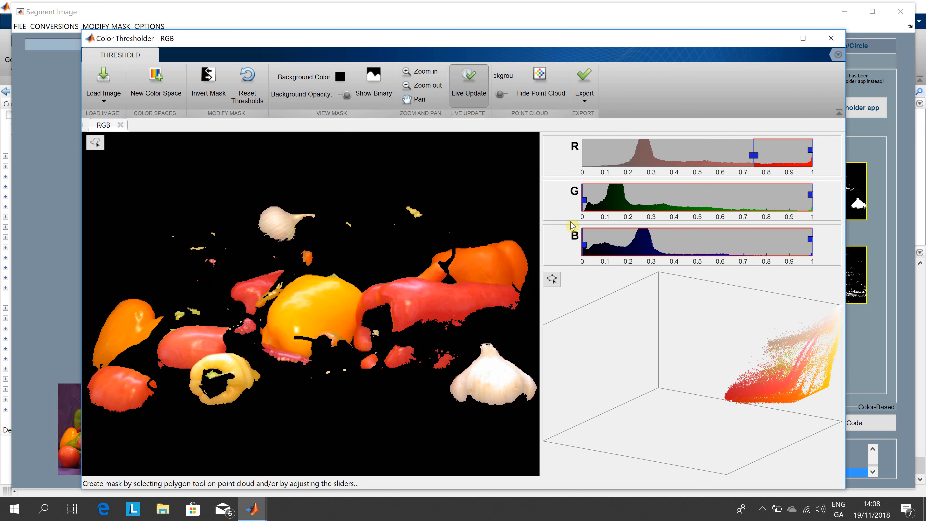
drag(585, 201, 756, 213)
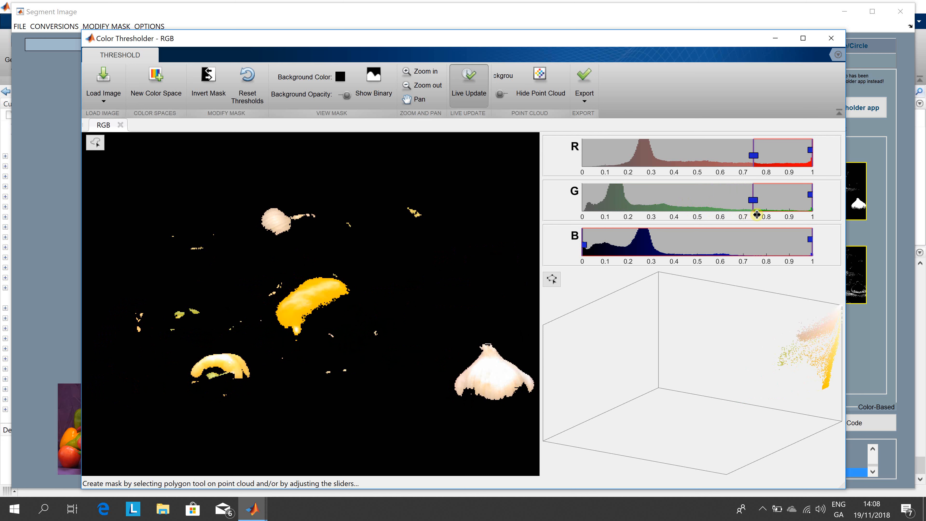
drag(584, 244, 757, 255)
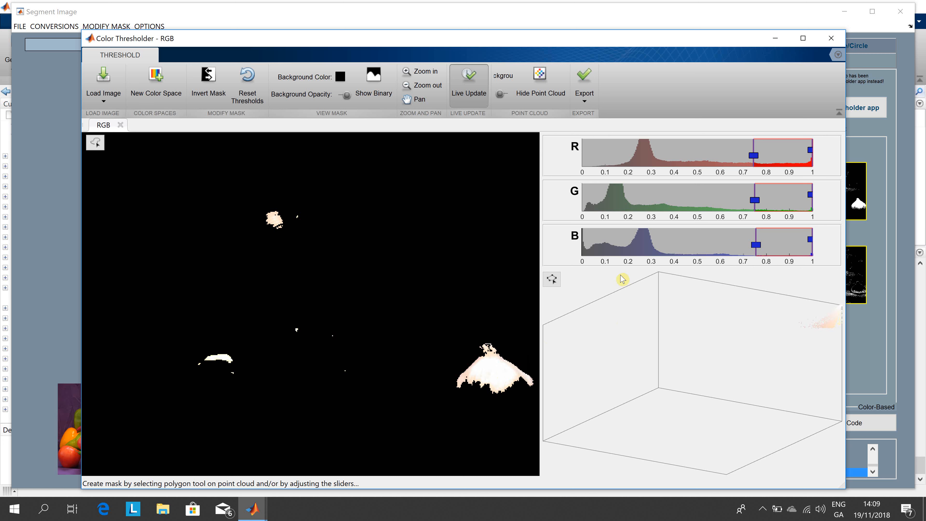
Return the lower limits of the blue, green and red channels to 0.
drag(755, 244, 693, 245)
drag(590, 243, 558, 239)
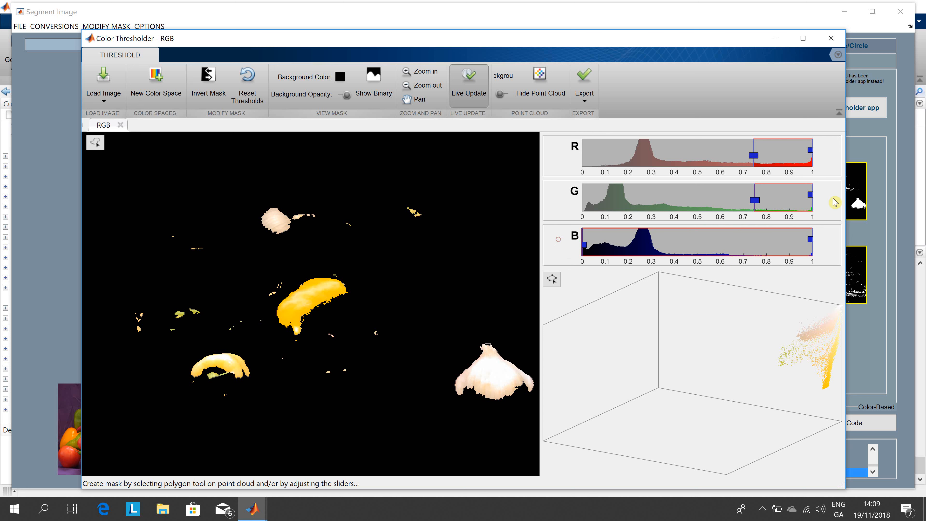
drag(754, 199, 560, 199)
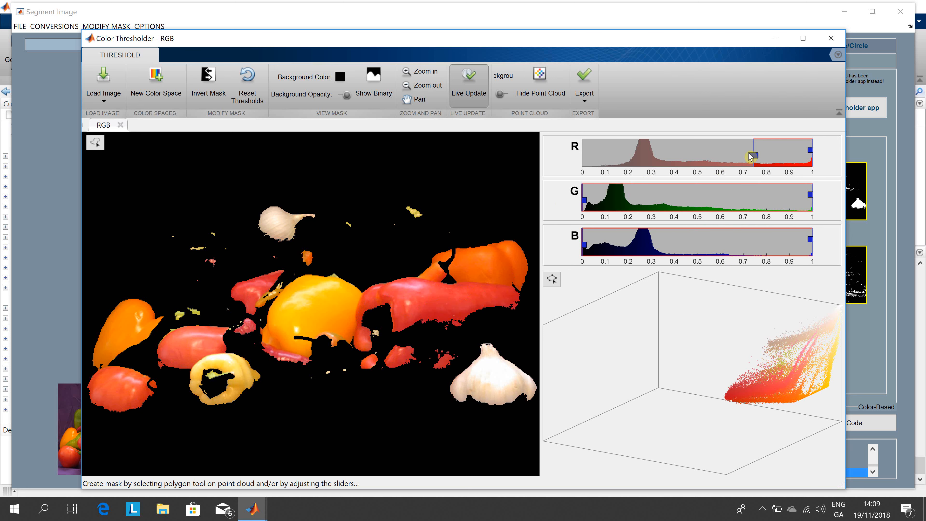
drag(753, 155, 722, 155)
drag(656, 156, 565, 152)
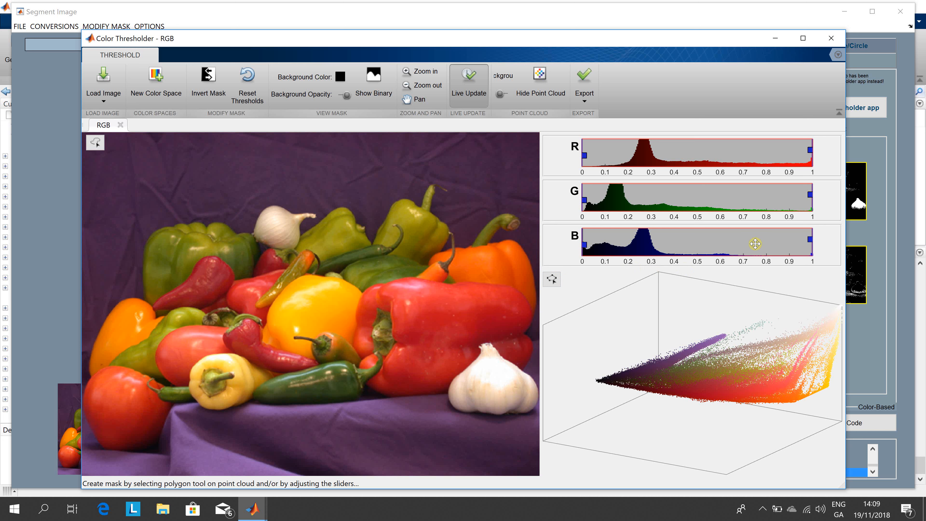
Reduce the blue channel's upper limit to nearly 0, raise it to about 0.08, and close the Color Thresholder.
drag(807, 239, 682, 239)
drag(586, 251, 575, 252)
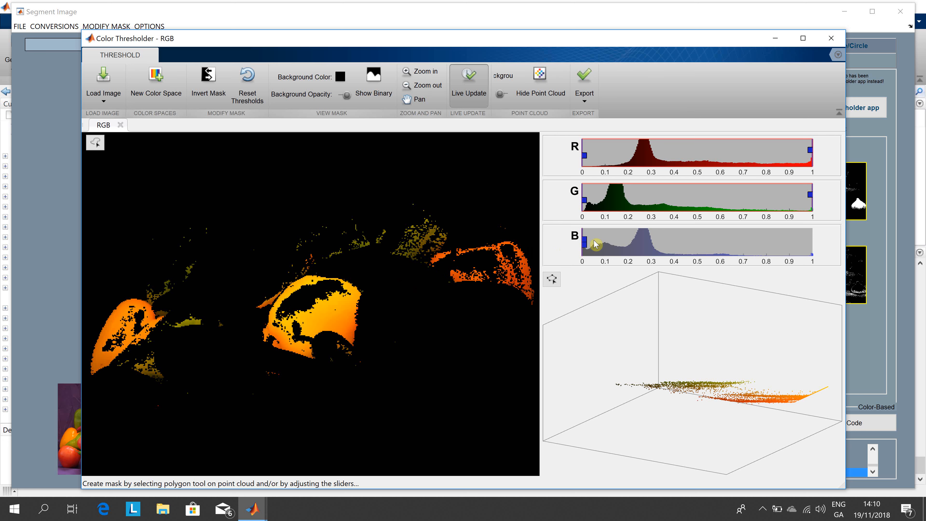
drag(586, 240, 605, 241)
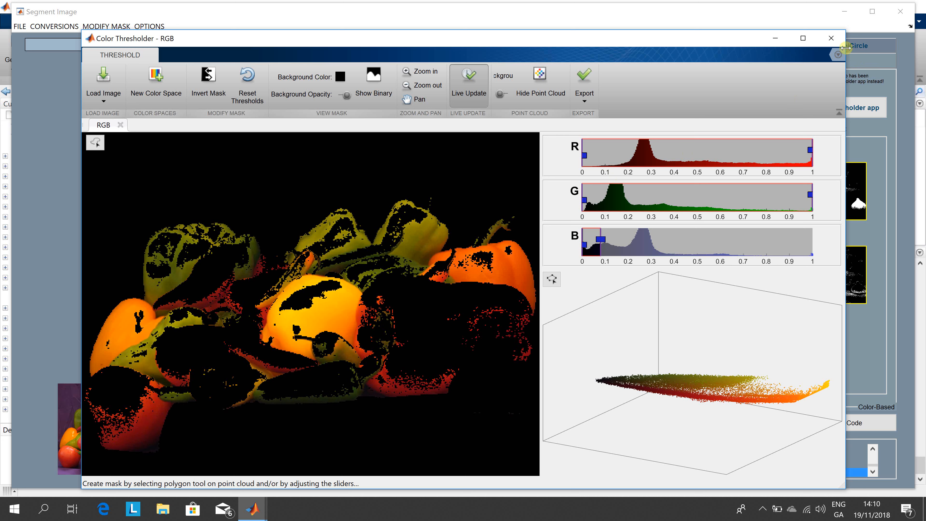
click(833, 41)
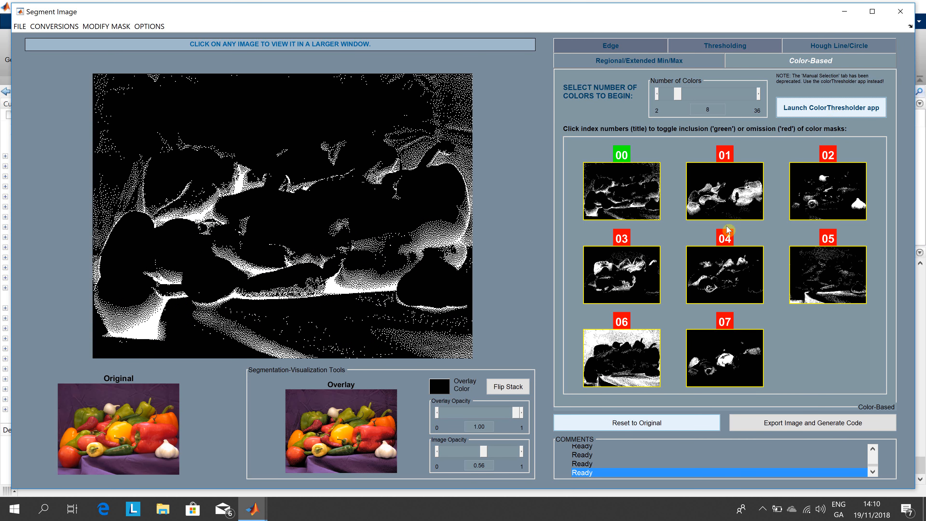
Reset to the original image and apply Sobel edge detection with a sensitivity threshold of 0.023.
click(651, 427)
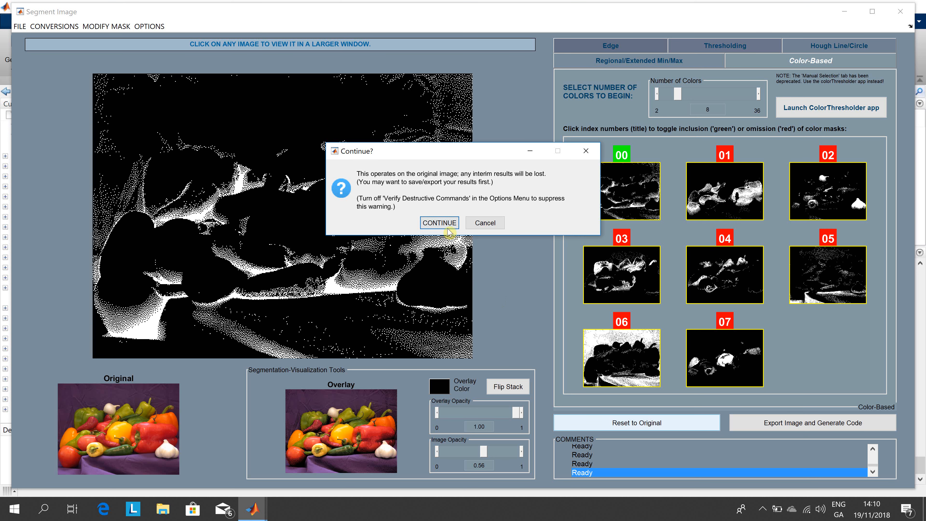
click(434, 223)
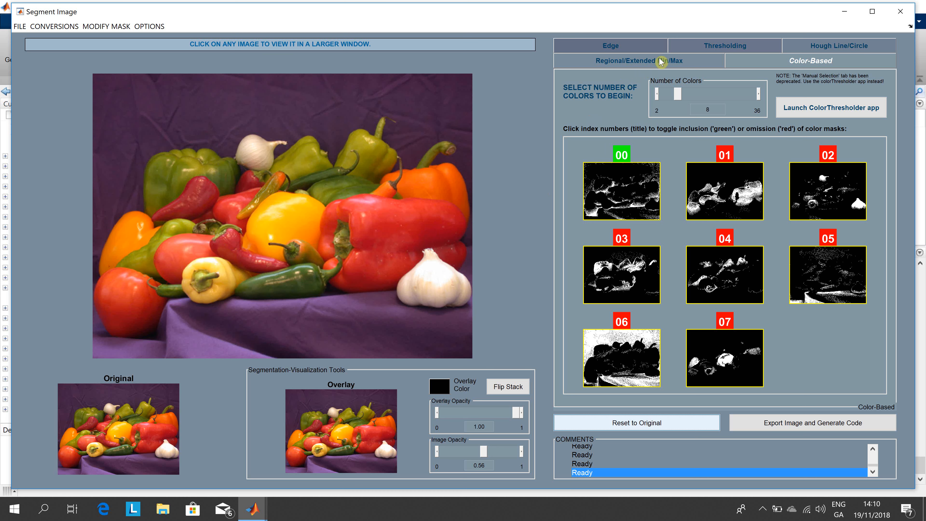
click(636, 49)
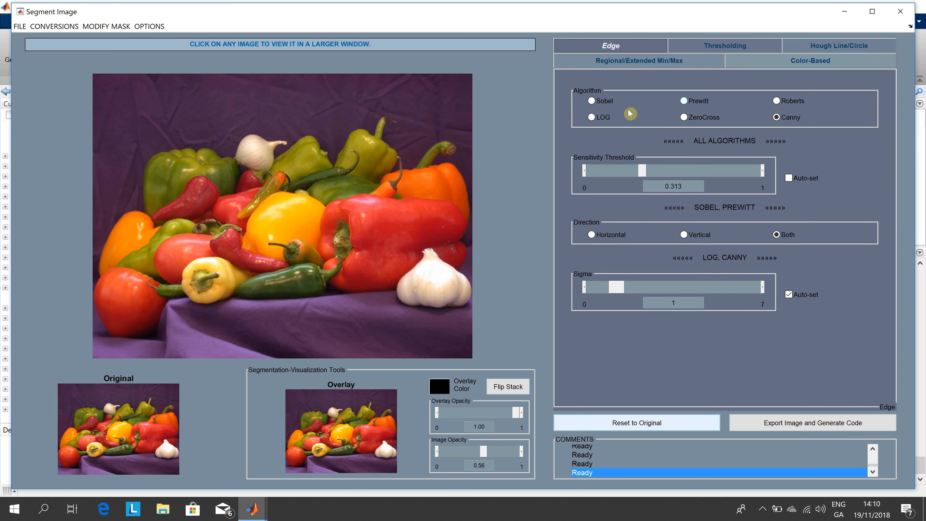
click(591, 101)
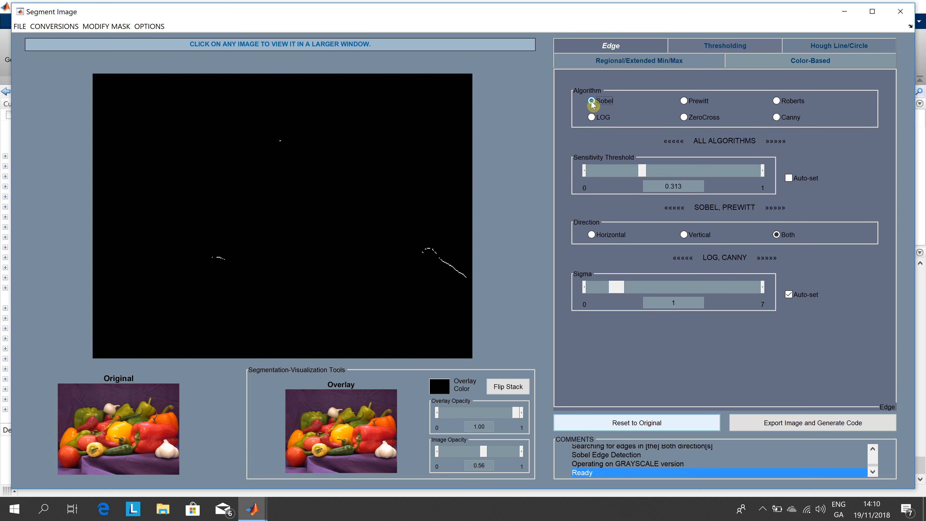
drag(641, 178, 594, 178)
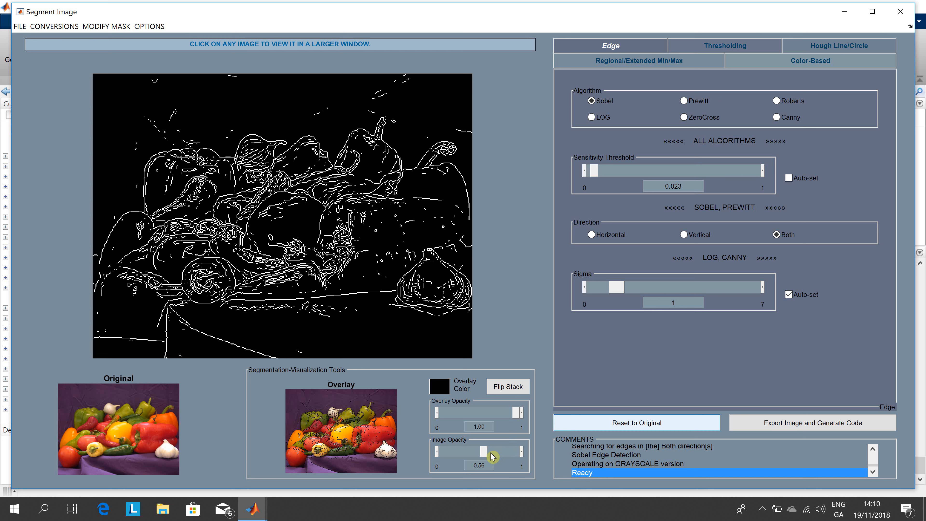
Set the overlay's image opacity to 0.29, and try green as the overlay color before returning it to black.
drag(483, 452, 442, 453)
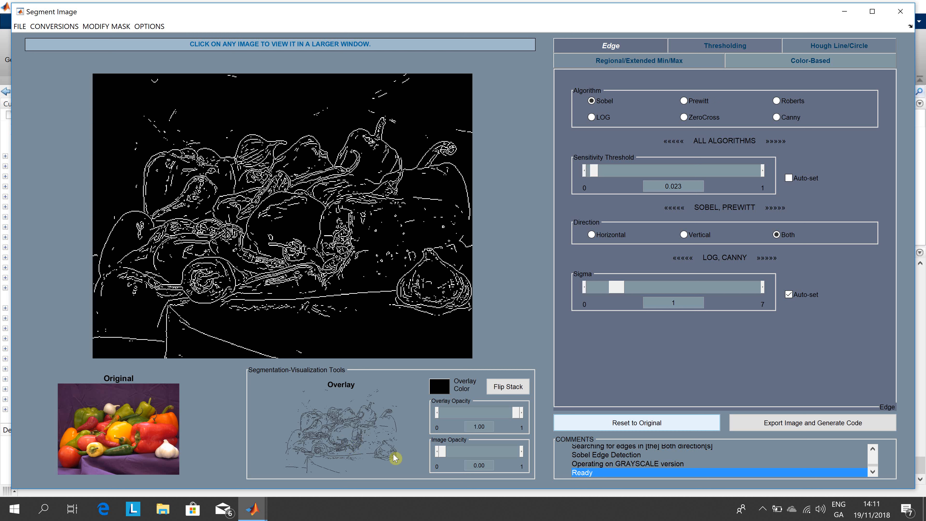
drag(445, 454, 466, 455)
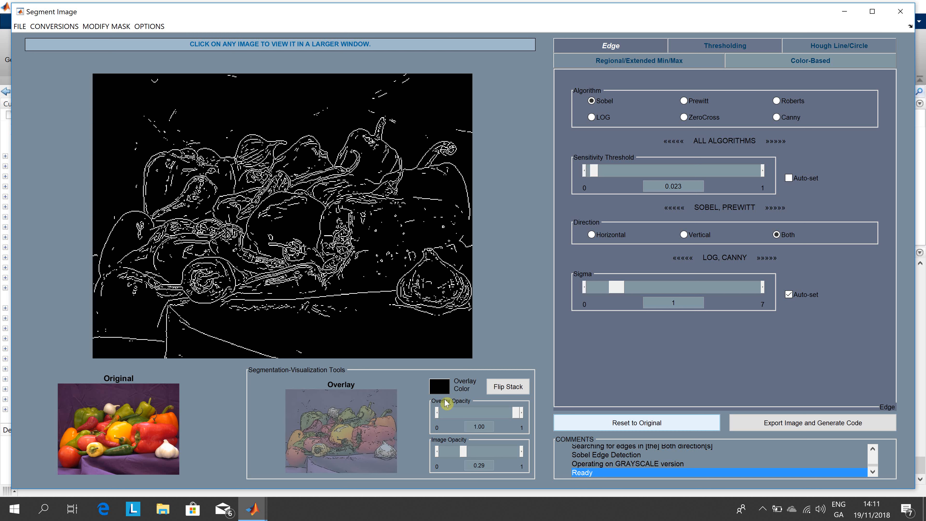
click(442, 389)
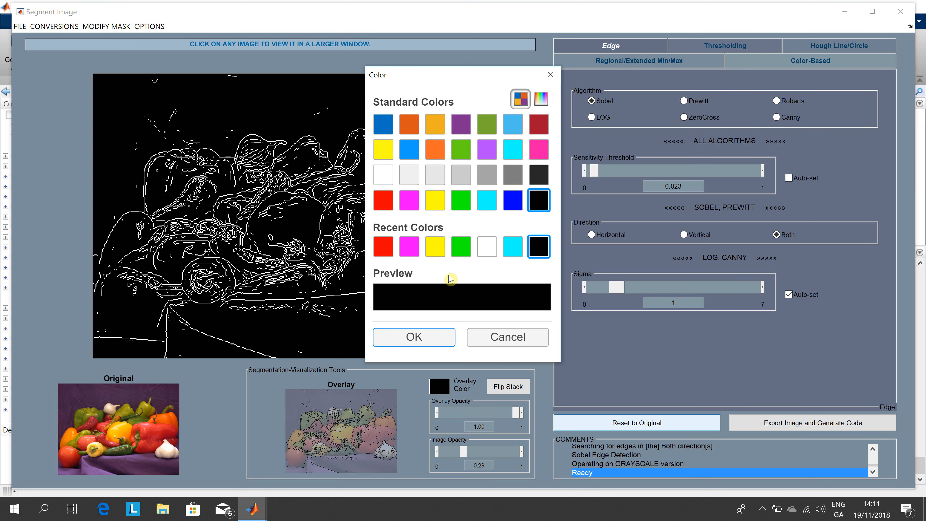
click(462, 248)
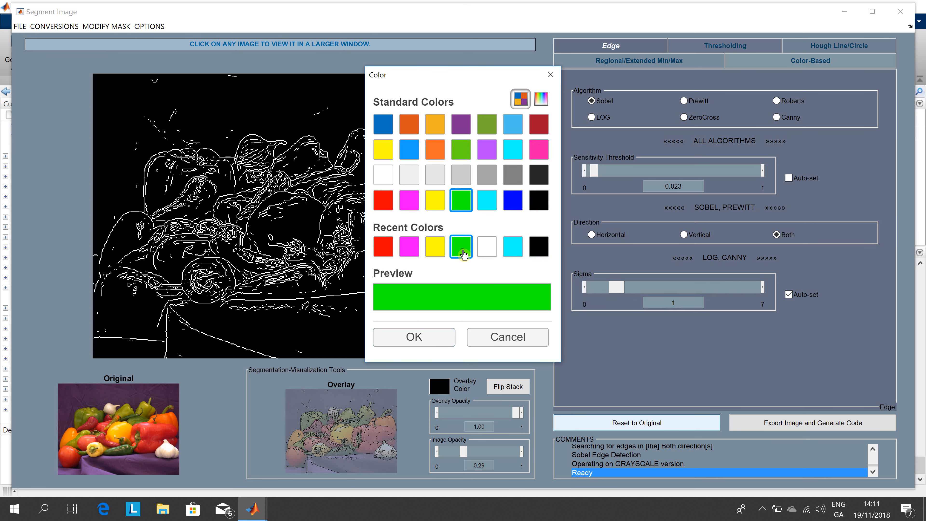
click(425, 340)
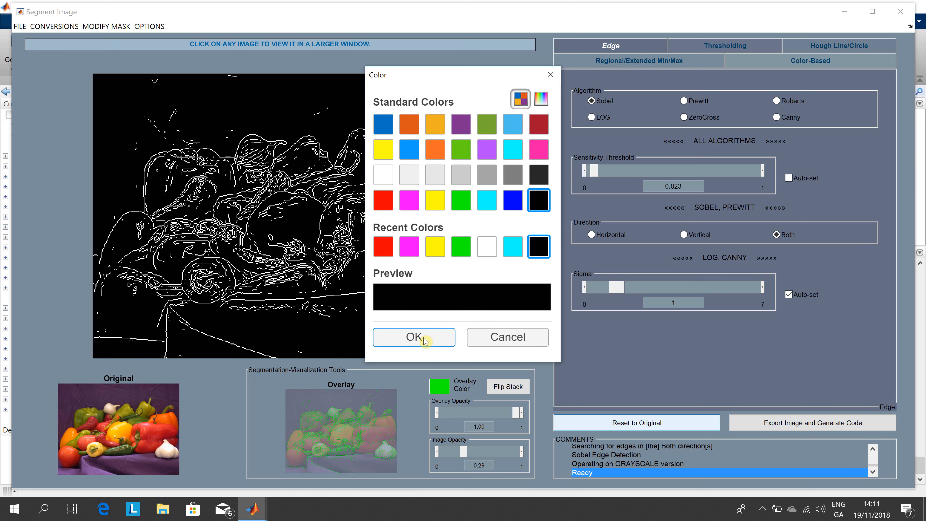
click(426, 337)
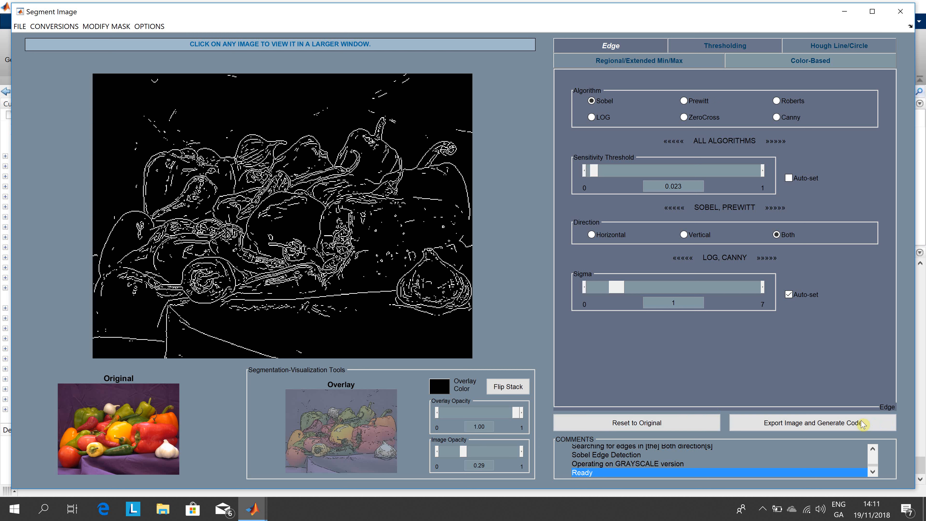
Export the Sobel edge image with its generated code, and switch to the main MATLAB window.
click(844, 426)
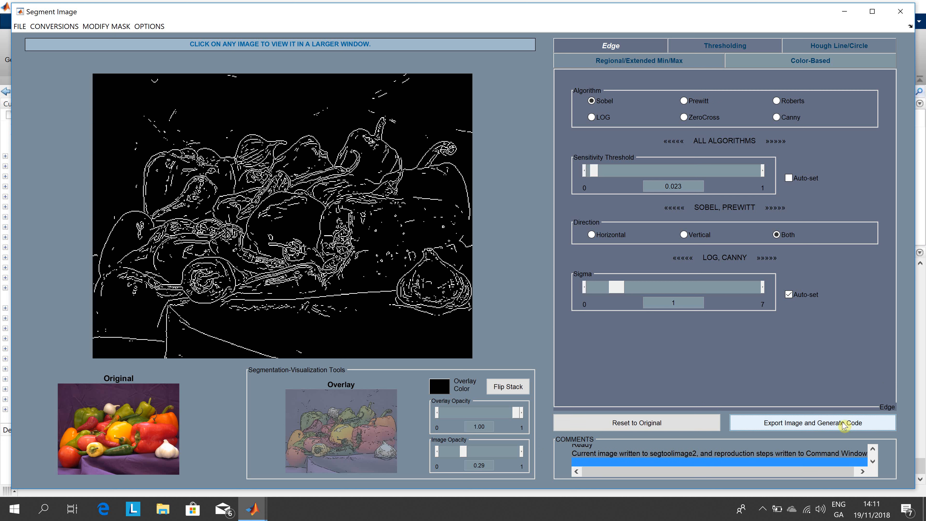
key(alt+Tab)
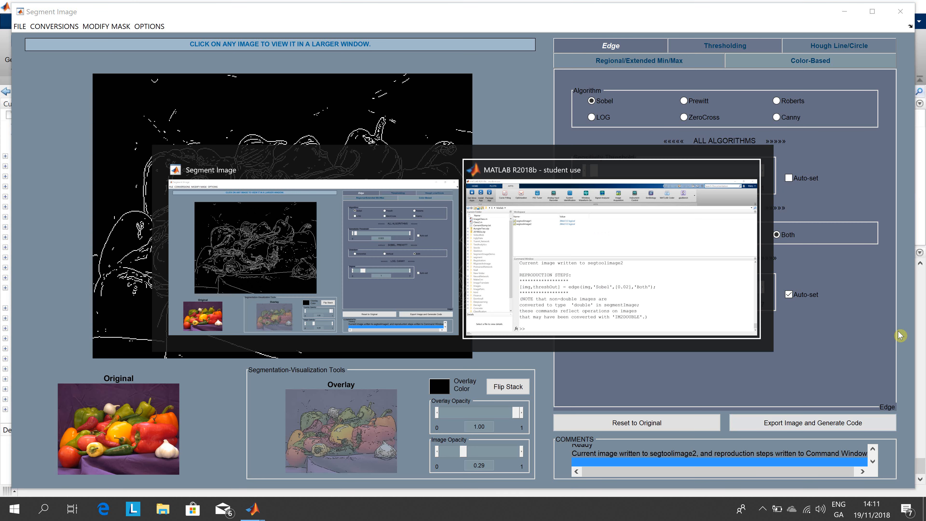